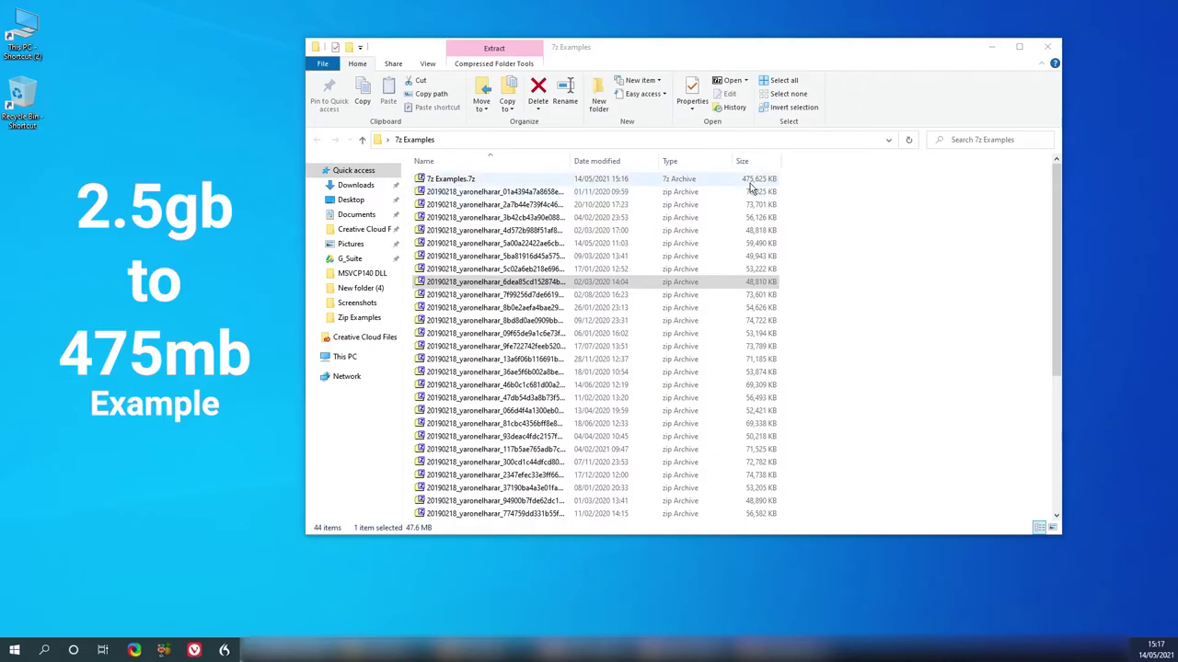
- Select the zip archives from the top of the list down to the last, then narrow the selection to one
click(510, 204)
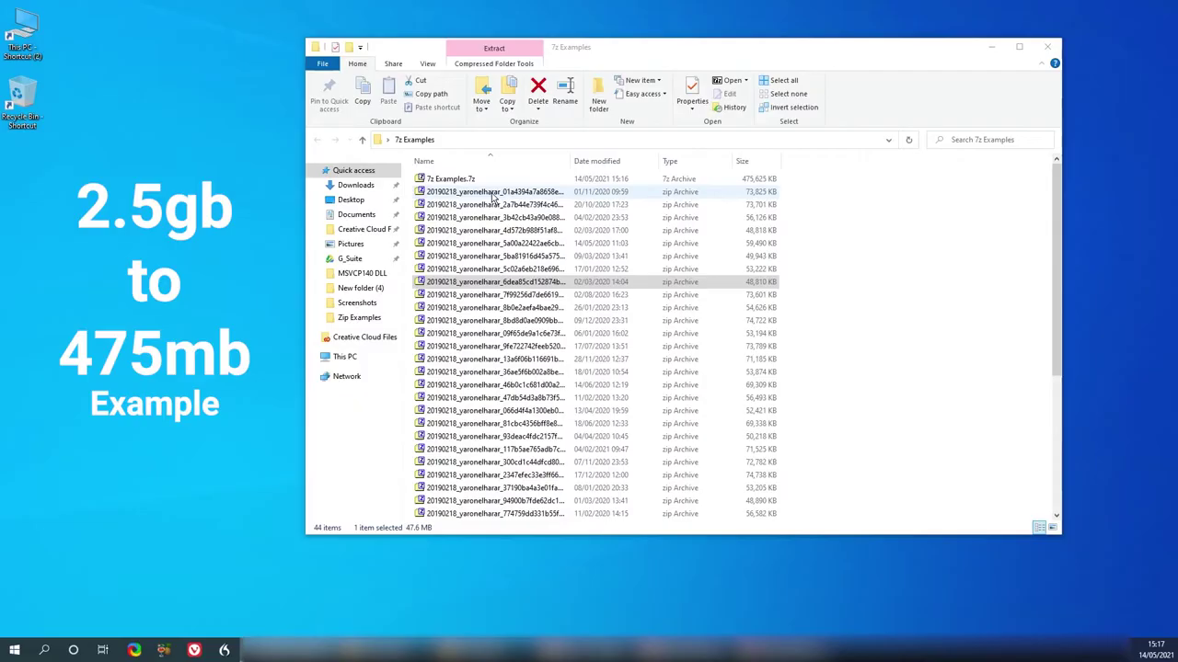
scroll(497, 203, down, 6)
shift+click(464, 514)
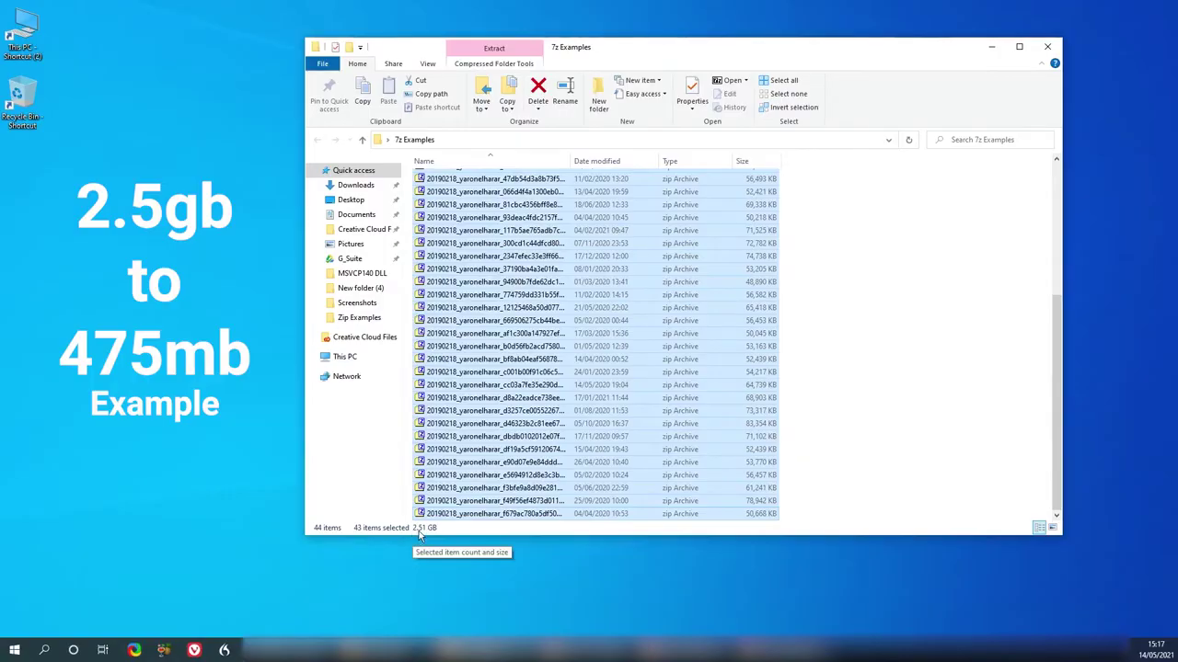
scroll(552, 414, up, 6)
click(644, 308)
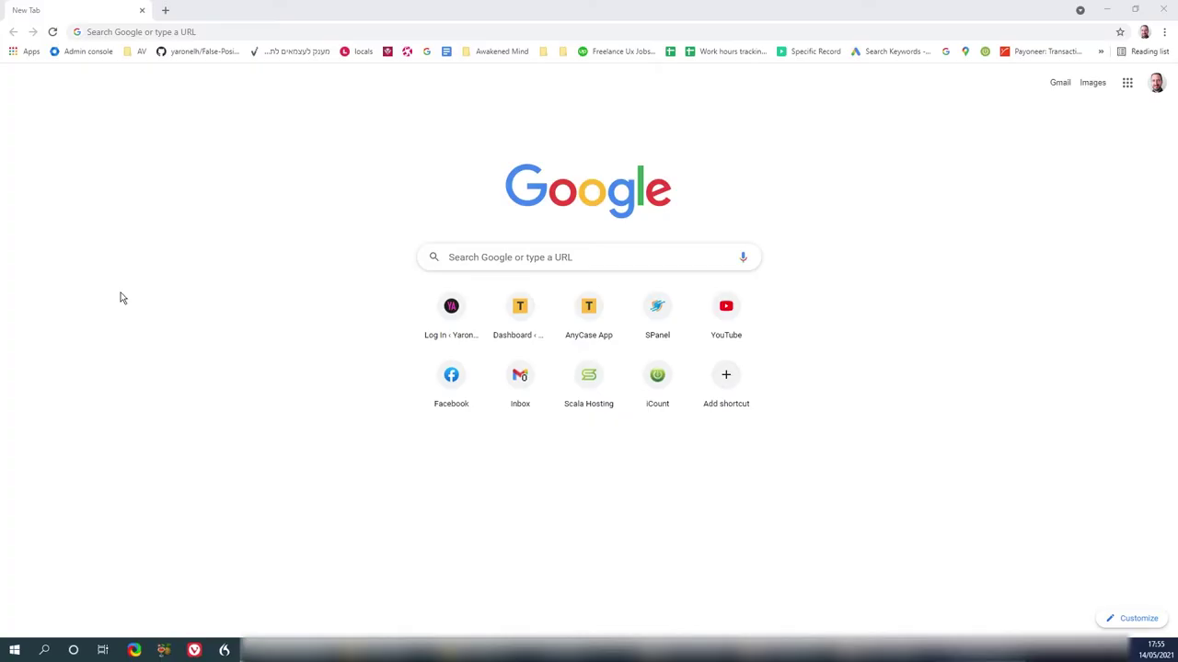
- Search Google for '7z' and open the 7-Zip download page
click(486, 265)
text(7t)
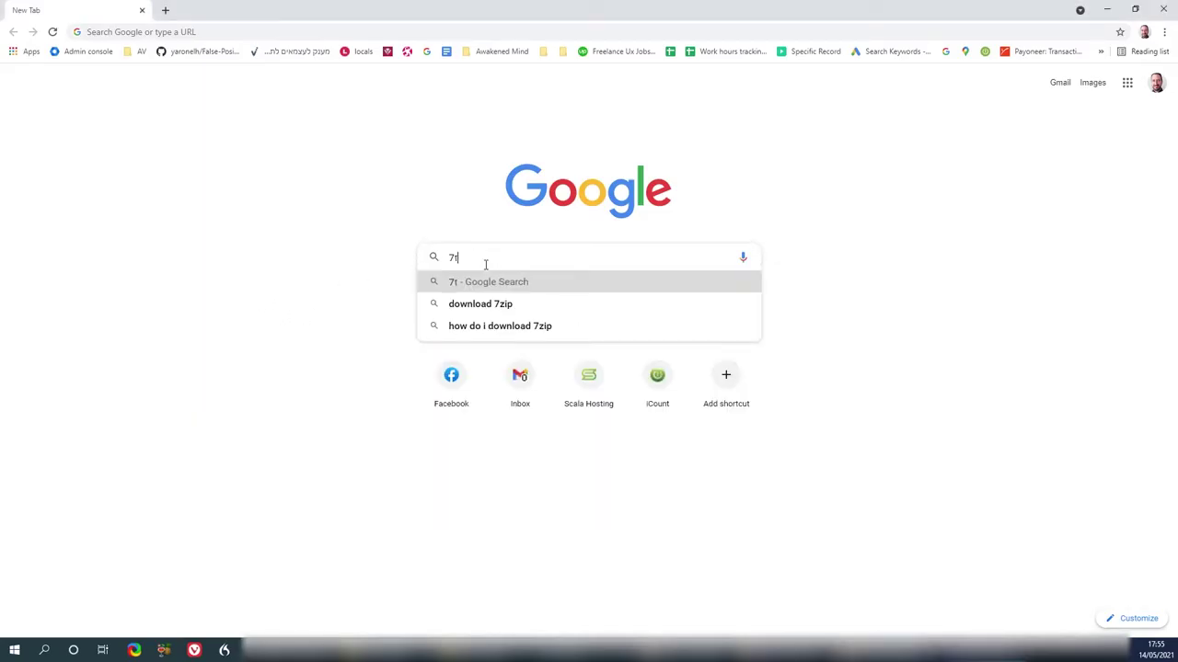
key(BackSpace)
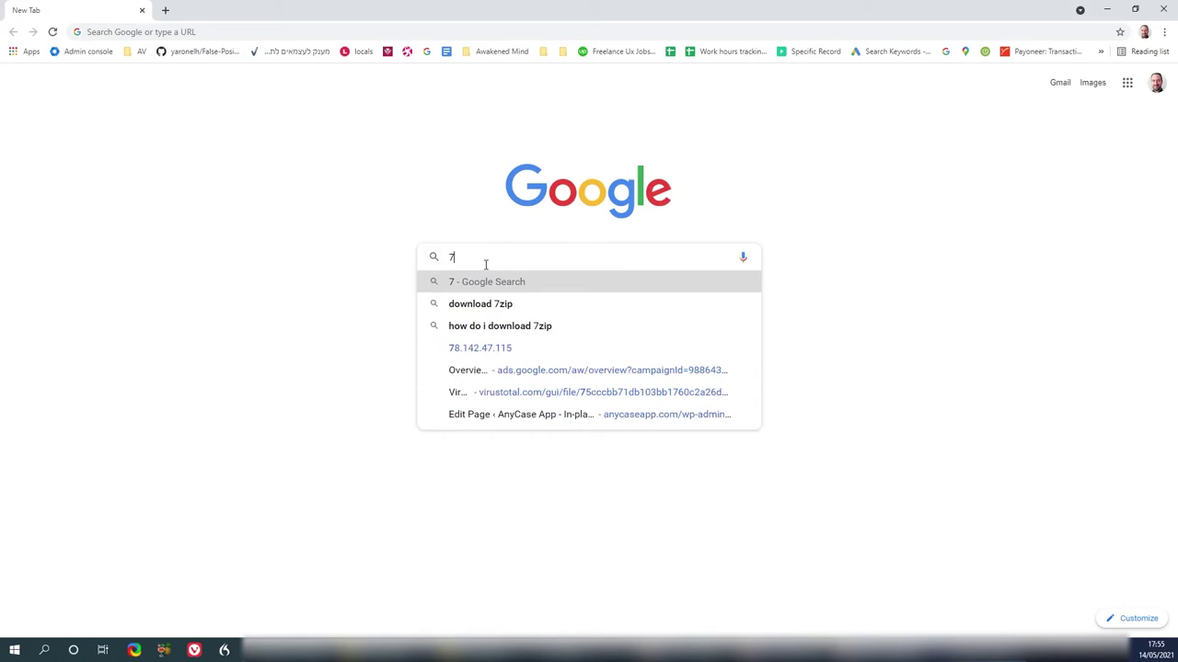
text(z)
key(Return)
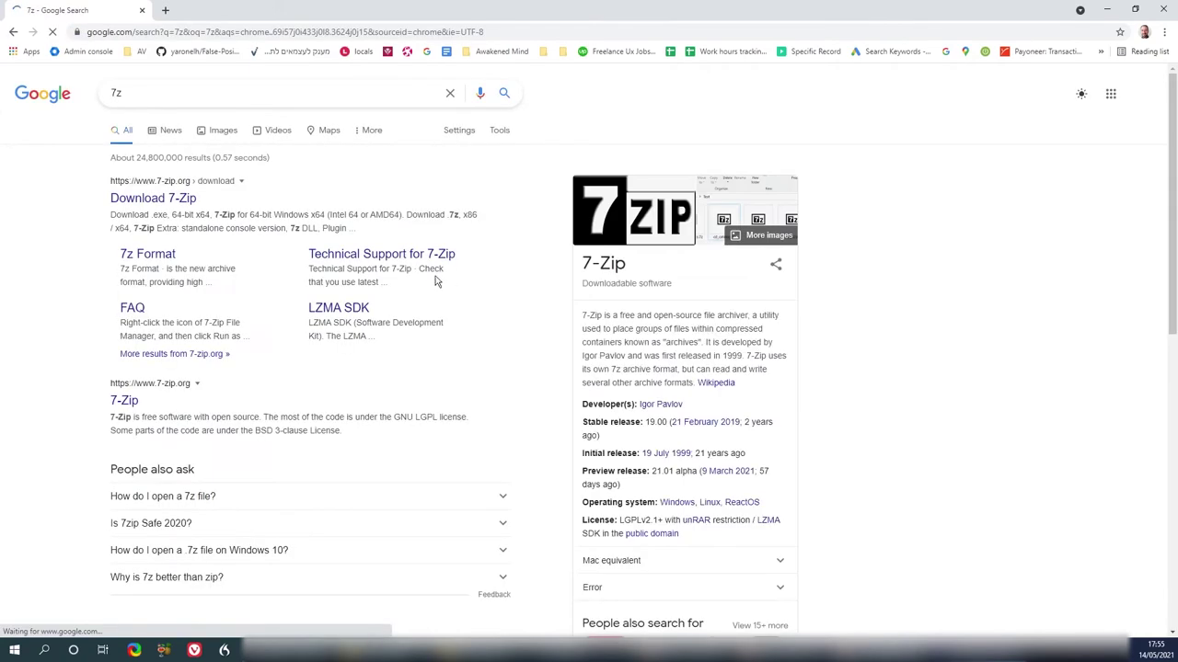
click(153, 199)
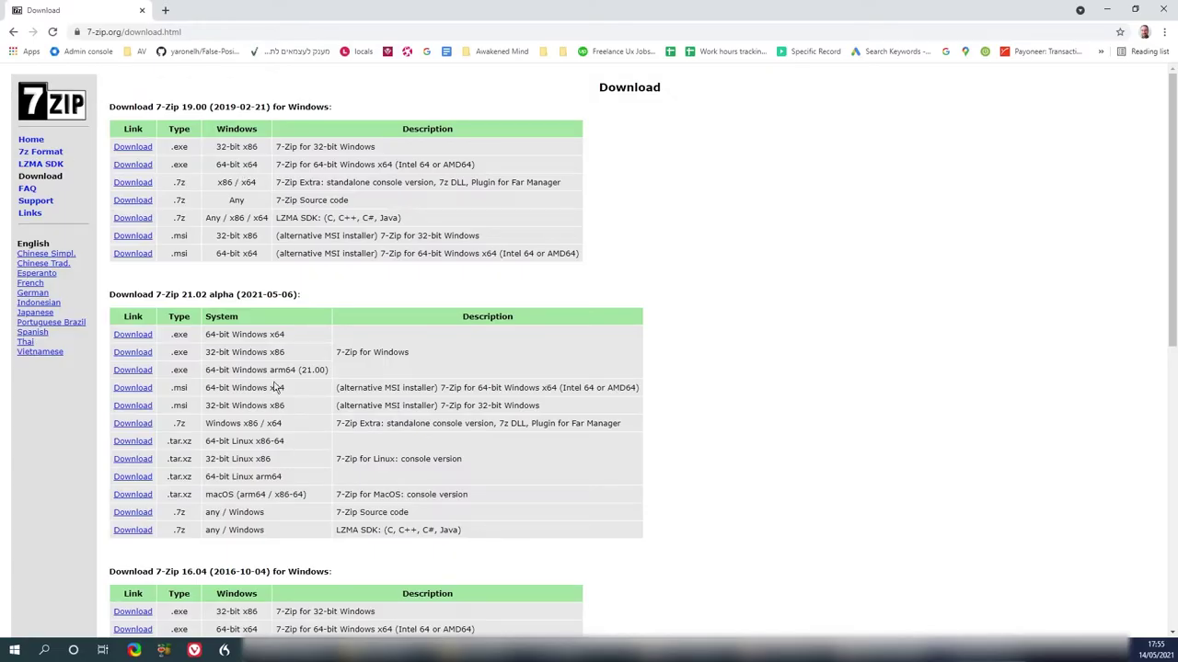
click(46, 651)
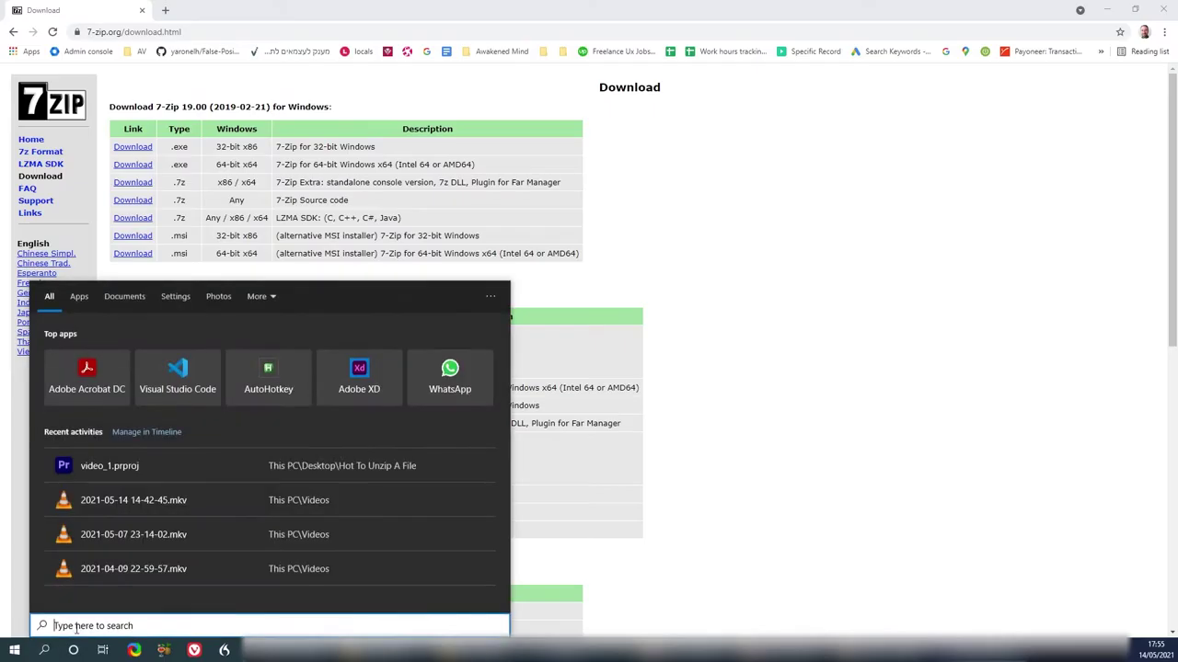
text(syst)
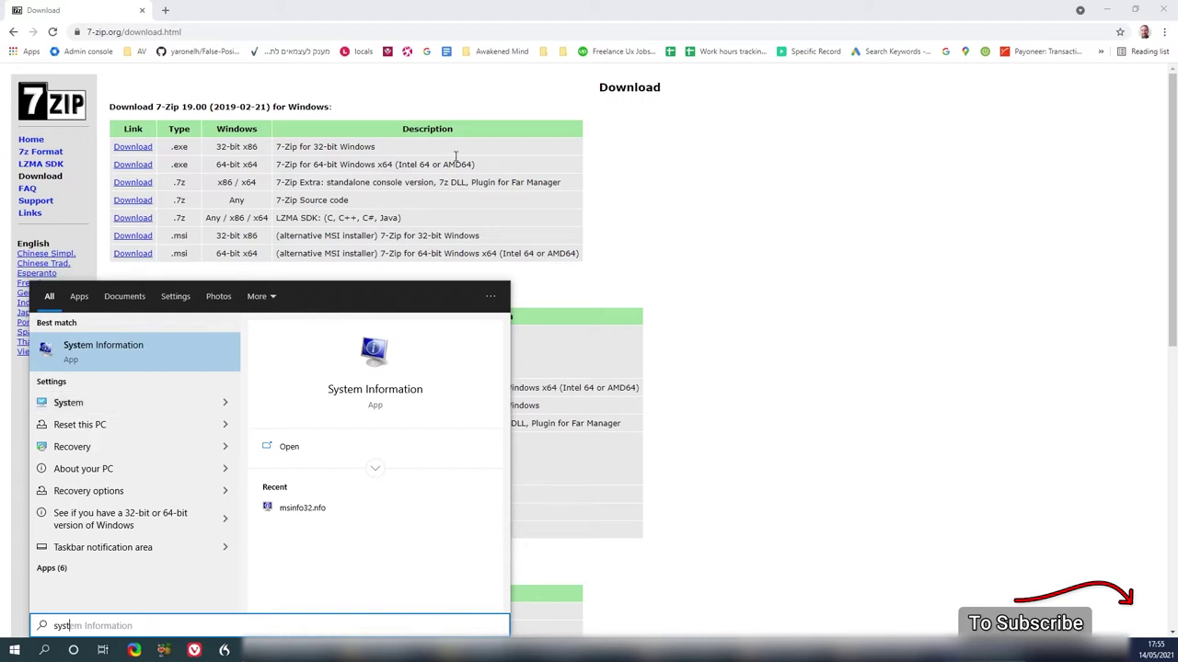
click(732, 136)
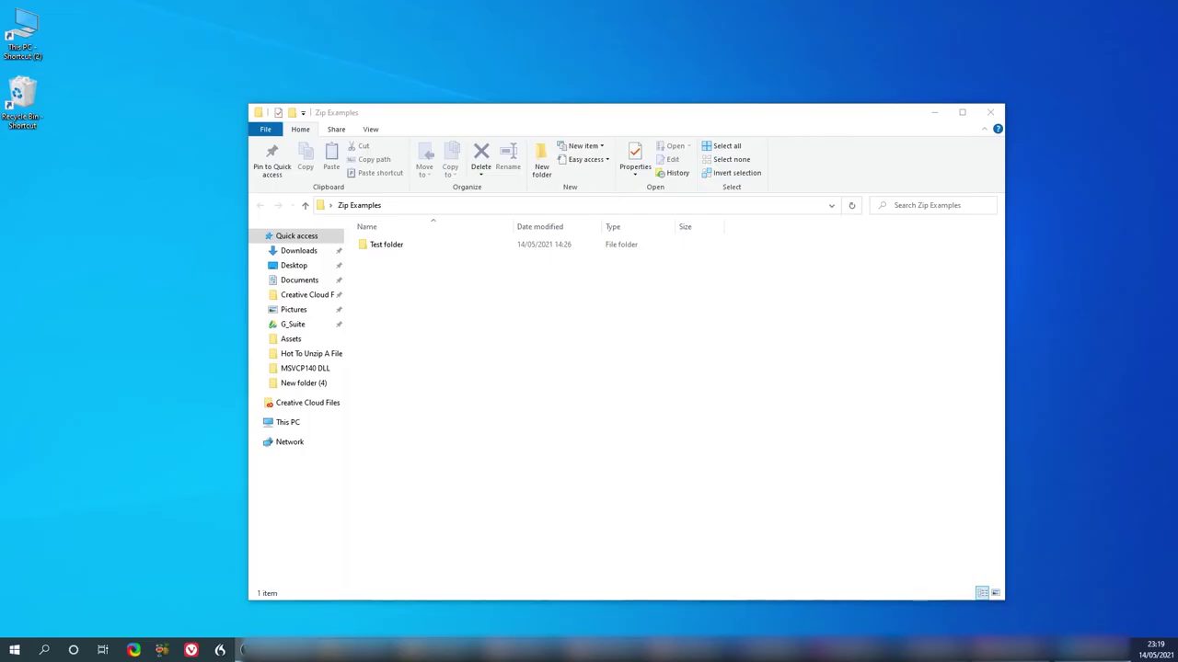
- Send Test folder to a compressed zipped folder, keeping the default name Test folder.zip
click(377, 249)
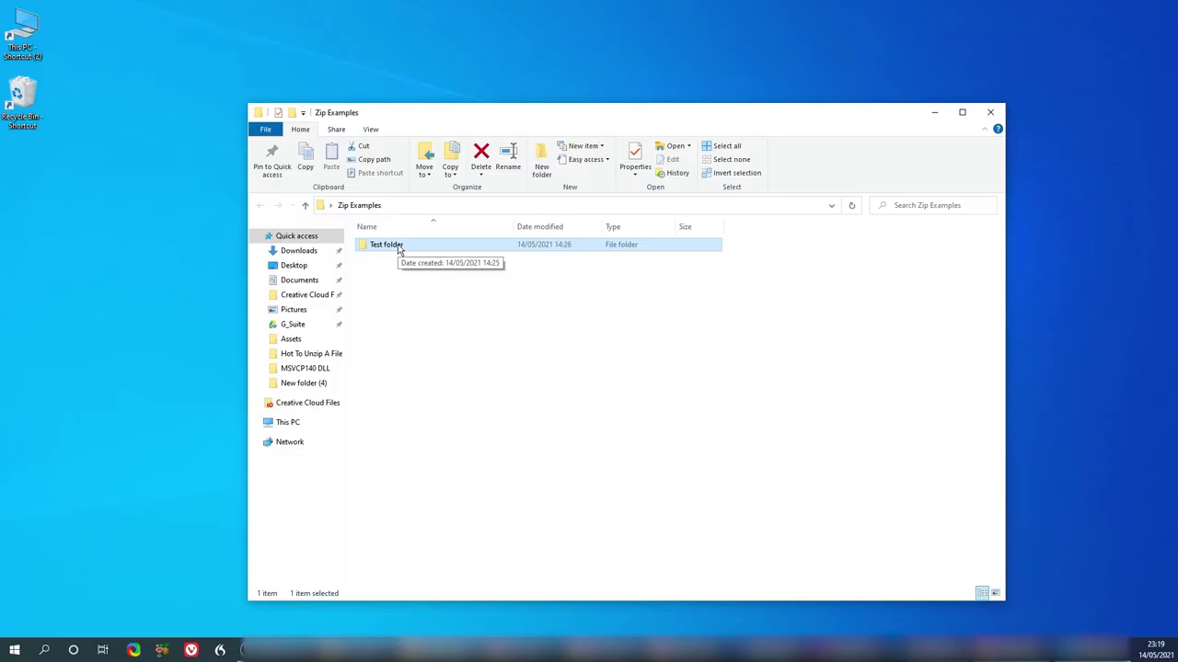
right_click(399, 246)
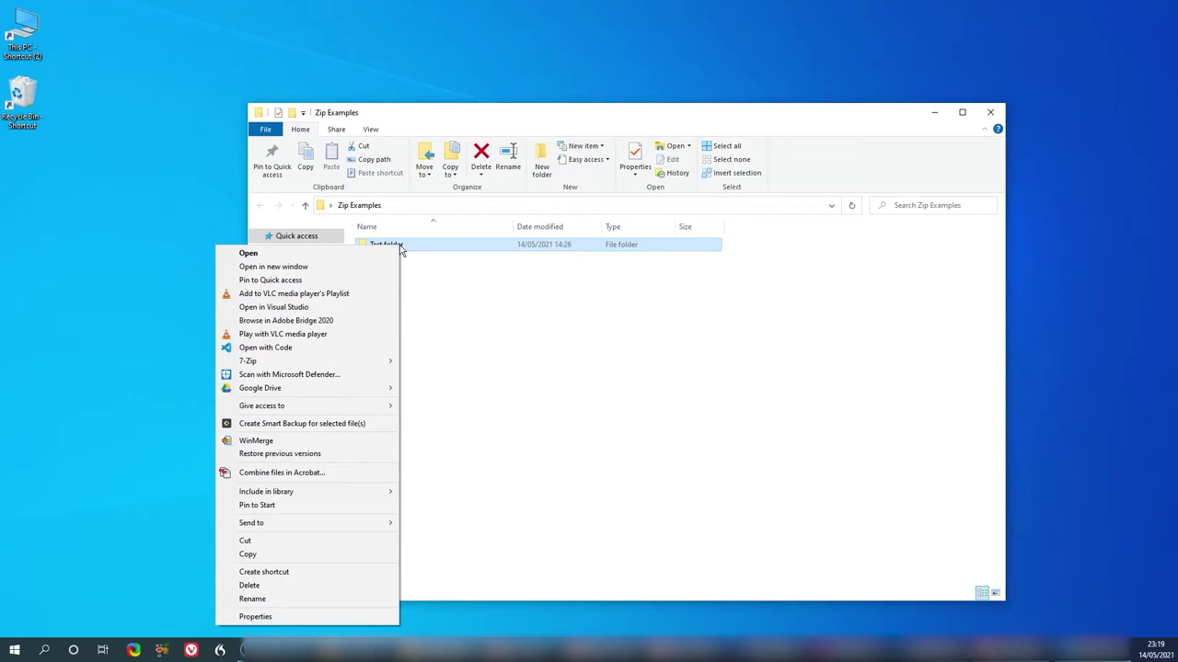
mouse_move(353, 531)
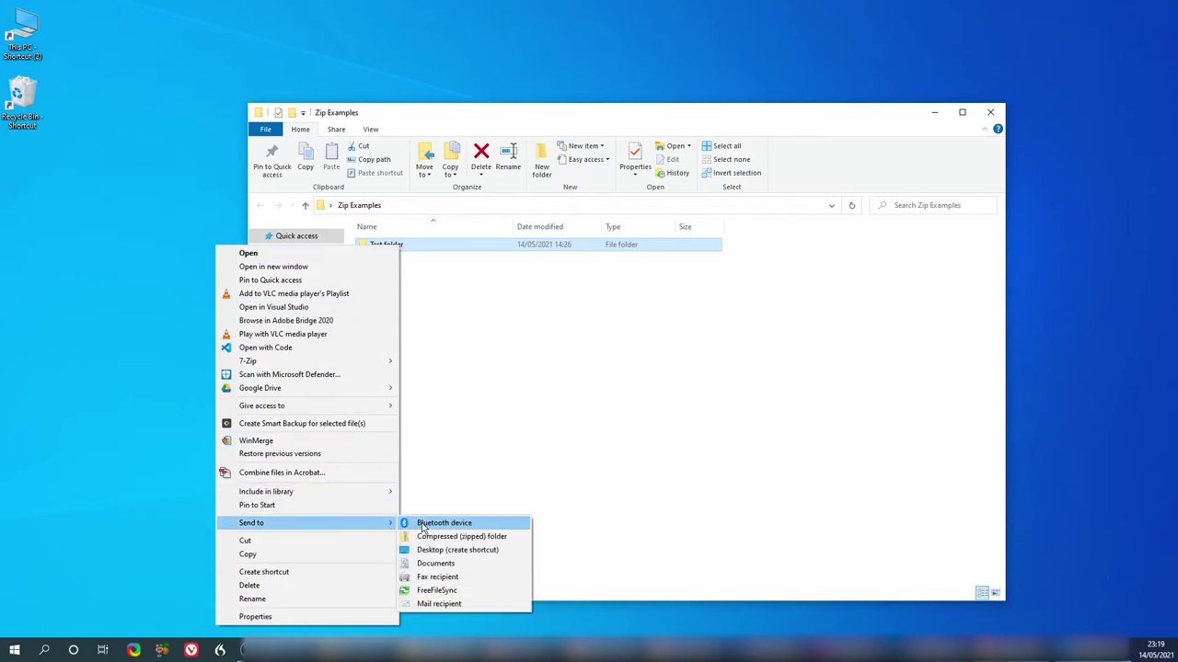
click(432, 536)
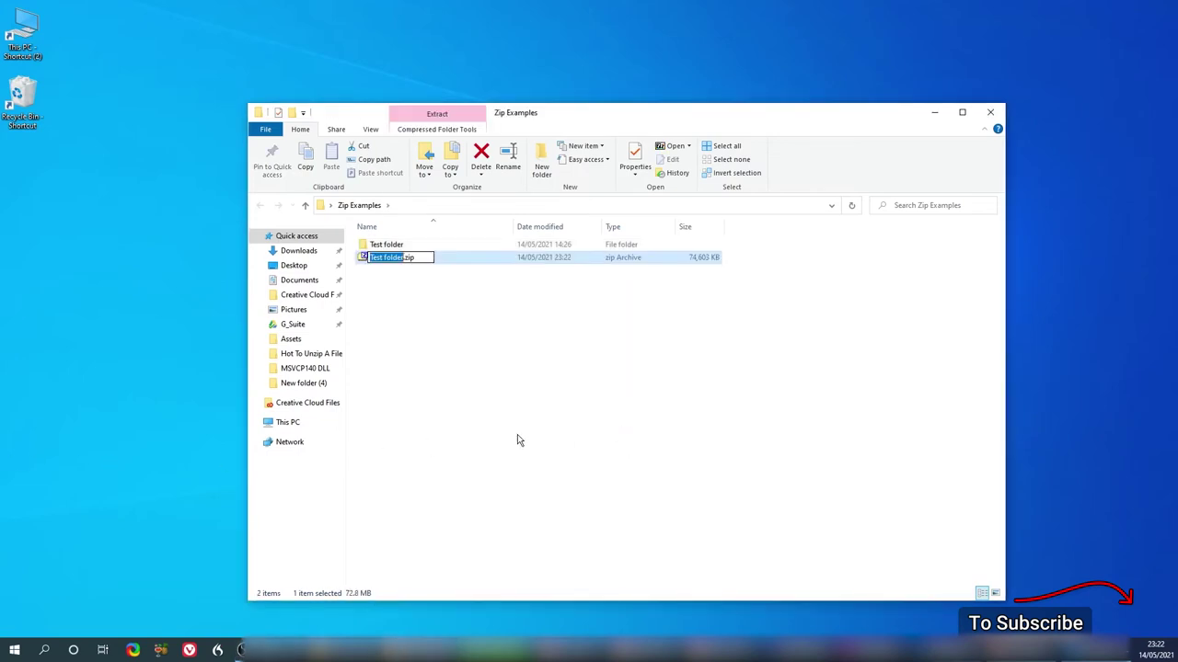
click(392, 292)
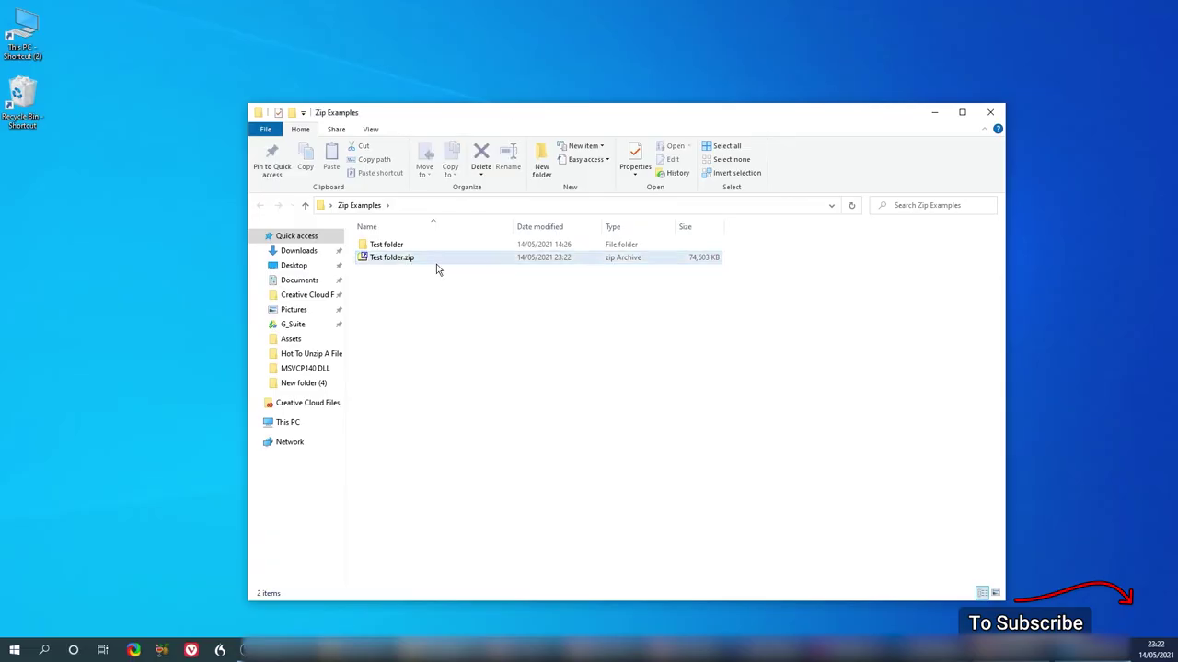
- Use 7-Zip's Add to "Test folder.7z" on Test folder, yielding a 50,171 KB archive
click(383, 247)
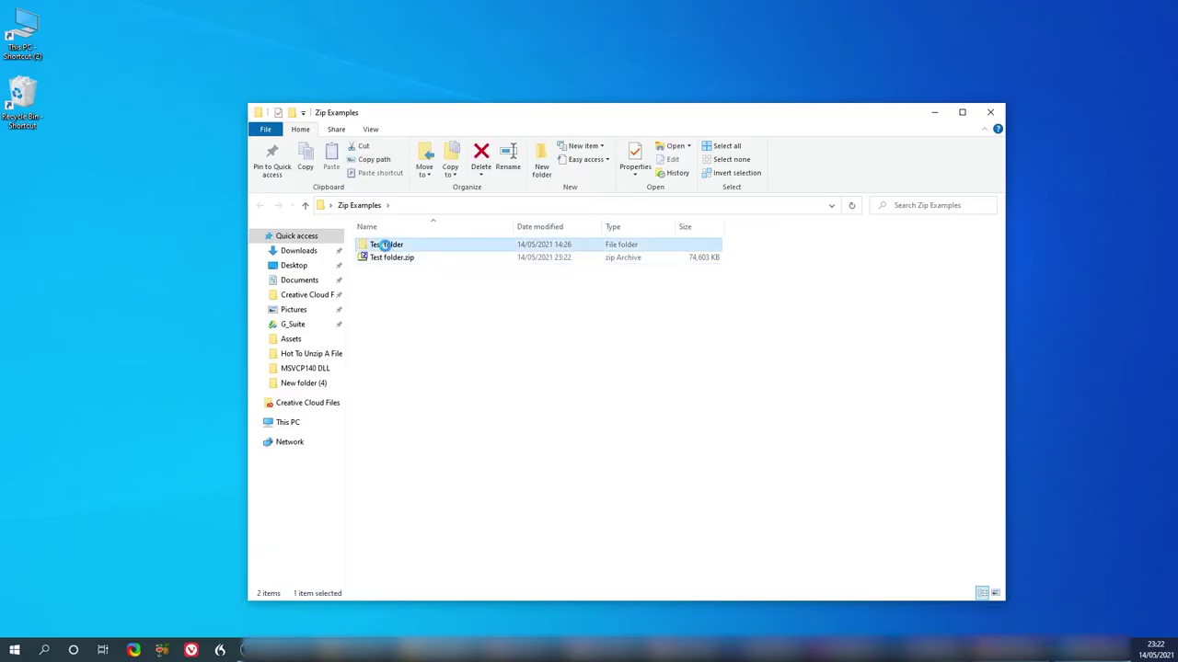
right_click(385, 245)
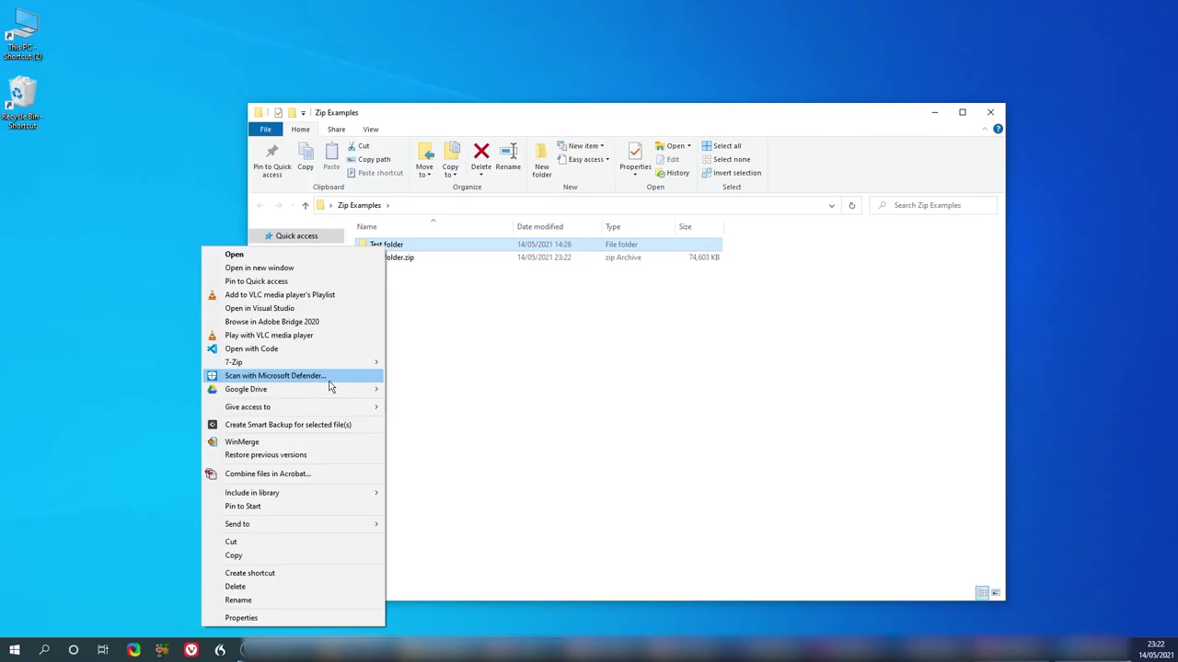
mouse_move(333, 366)
click(432, 387)
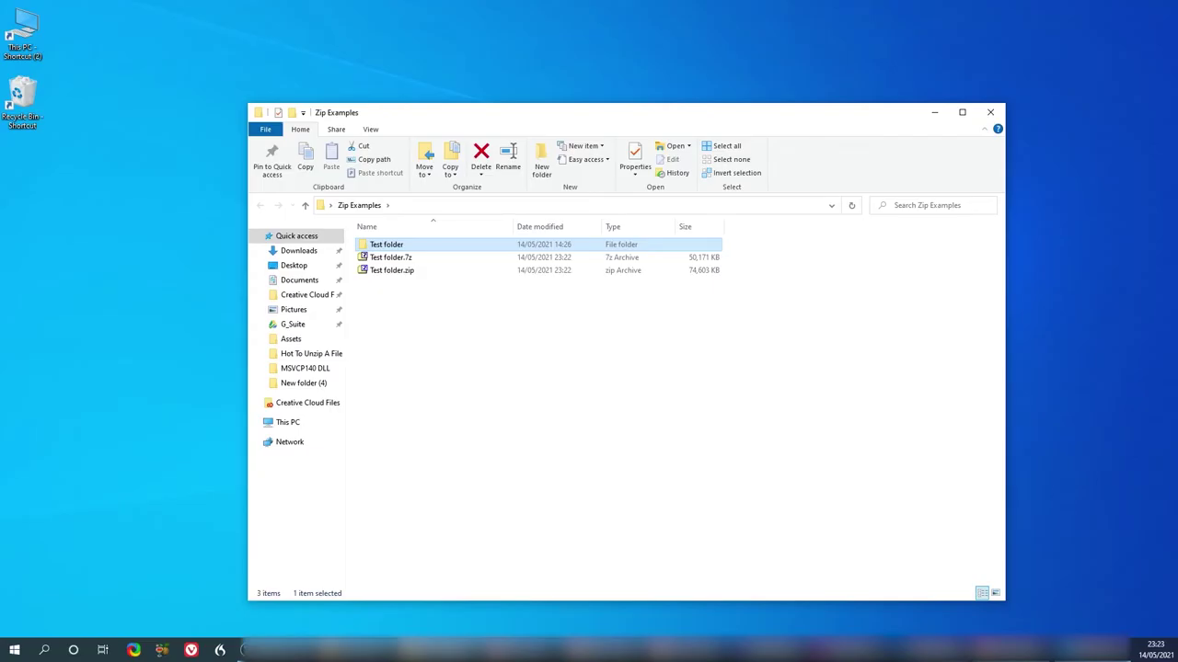
- Close the Zip Examples window and open the desktop's 7z Examples folder
click(933, 113)
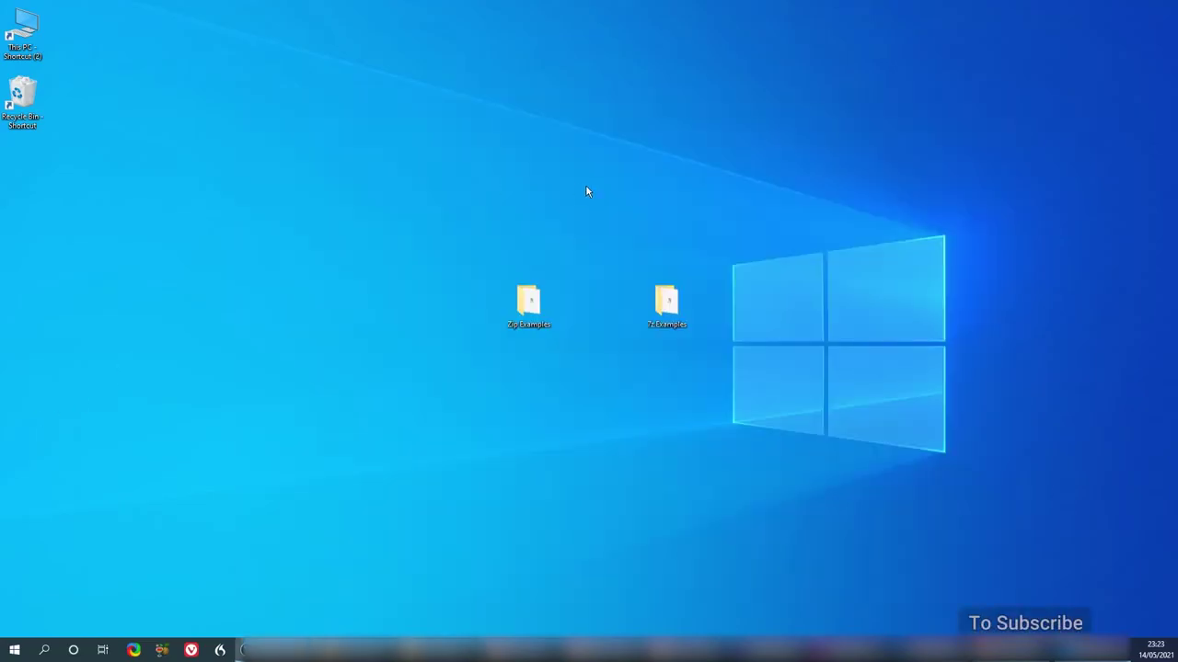
double_click(667, 303)
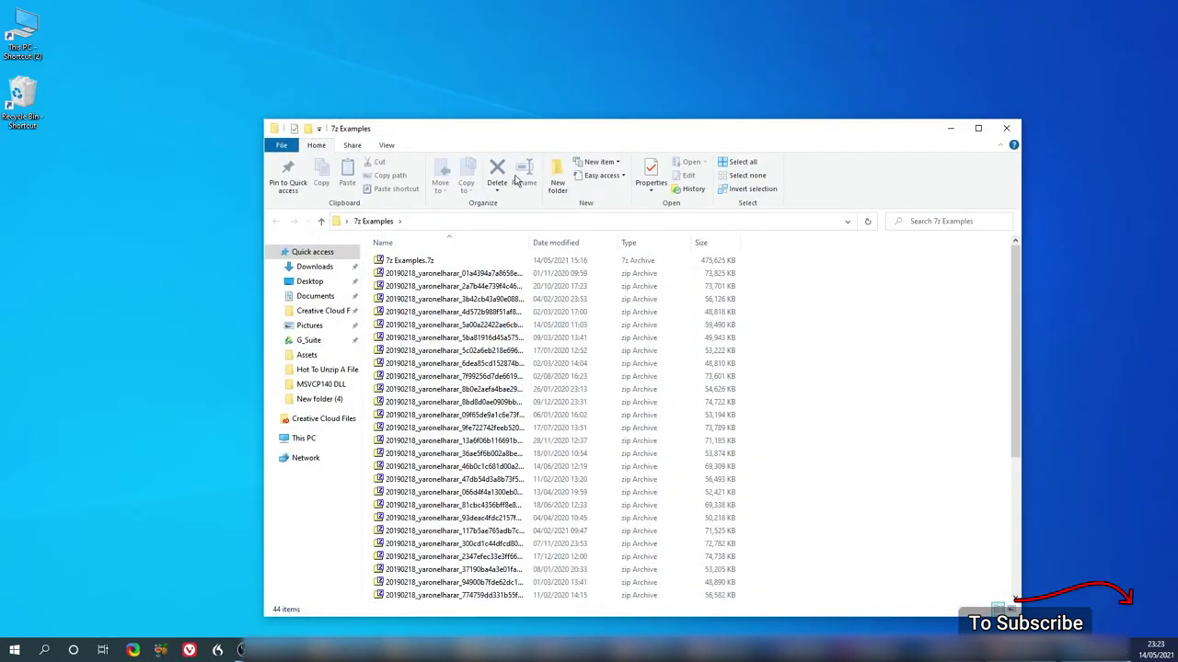
drag(511, 129, 492, 66)
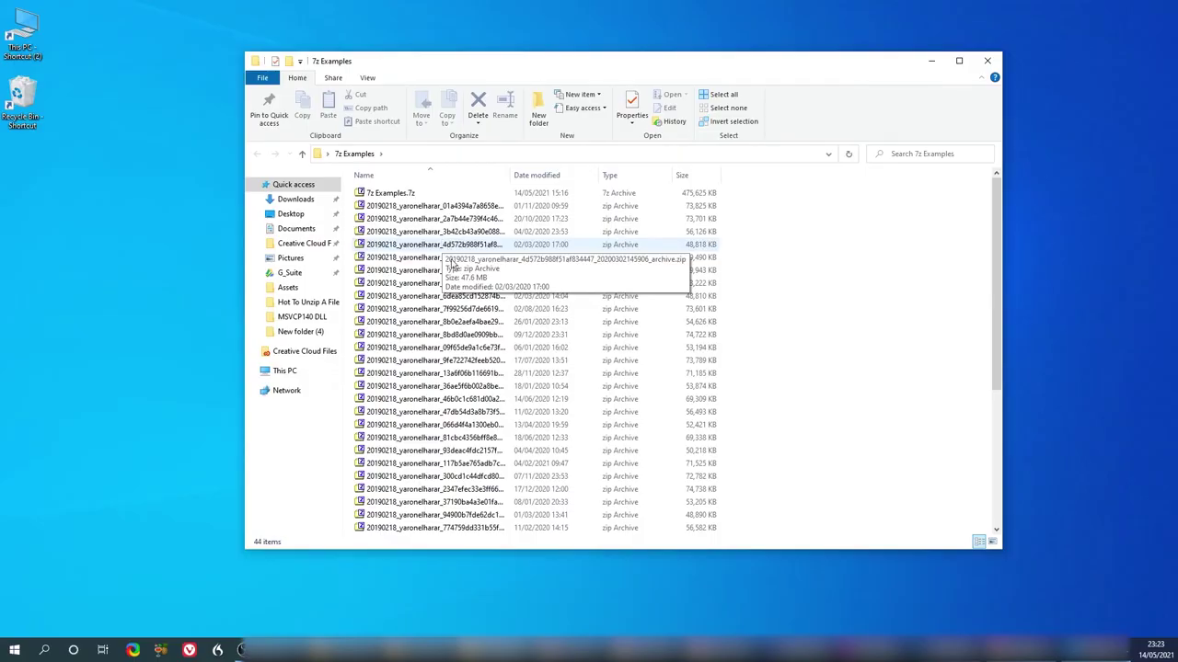
scroll(442, 257, down, 6)
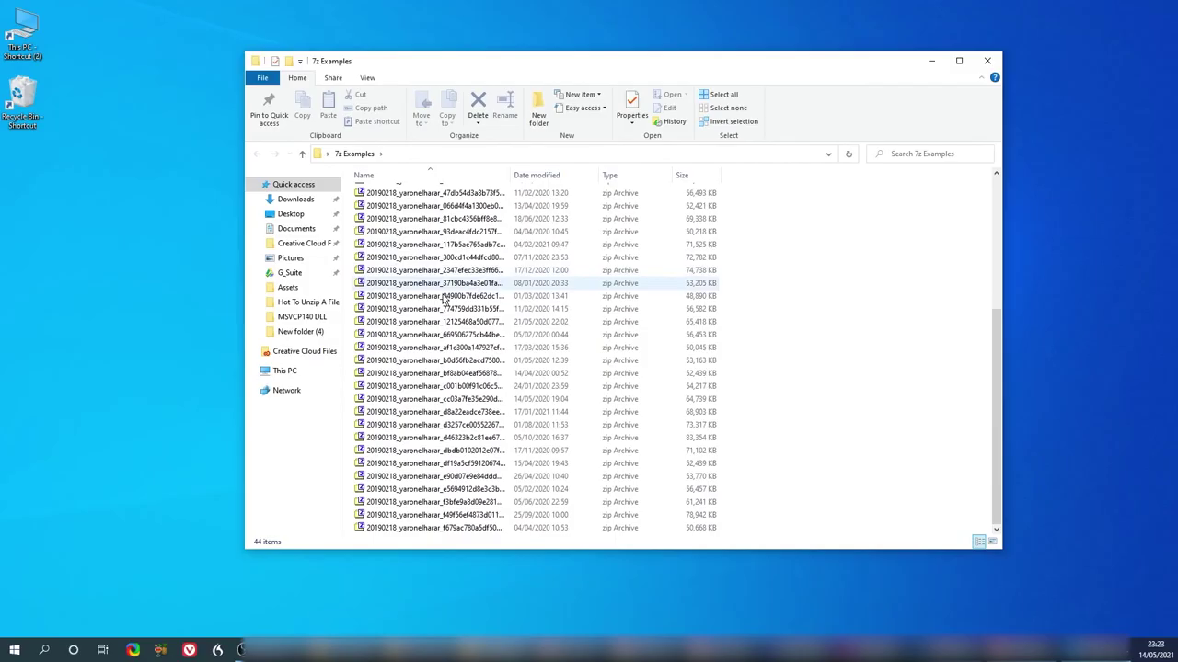
scroll(443, 285, up, 6)
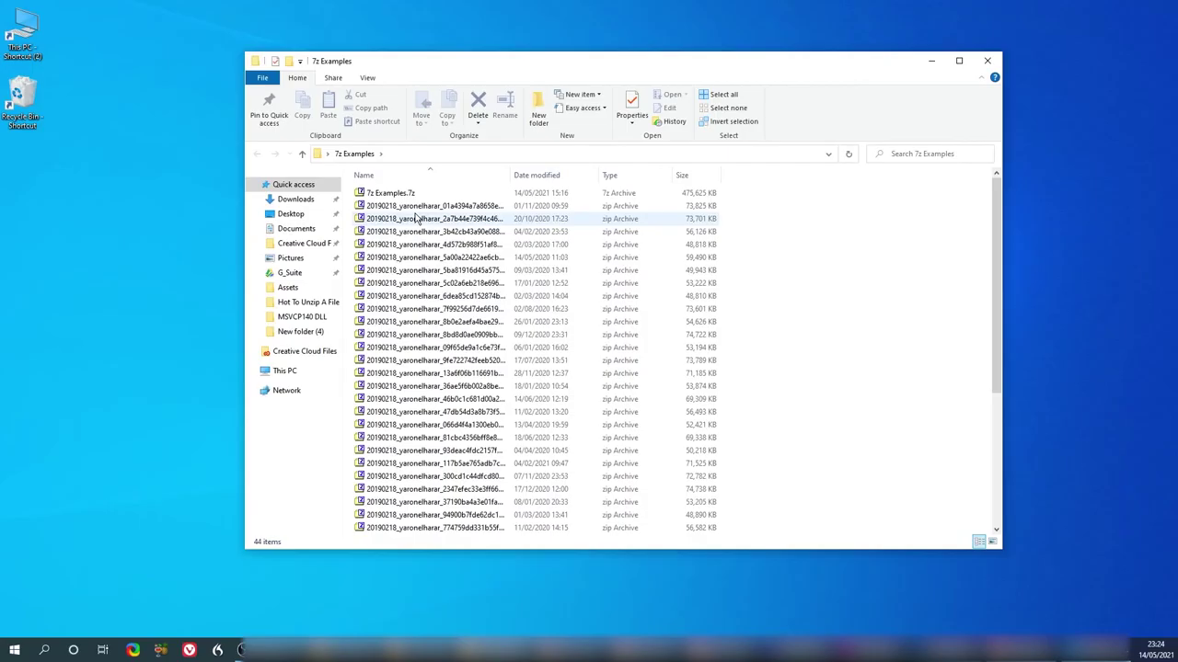
- Select all 43 zip archives to check their total size, then select a single zip
click(466, 208)
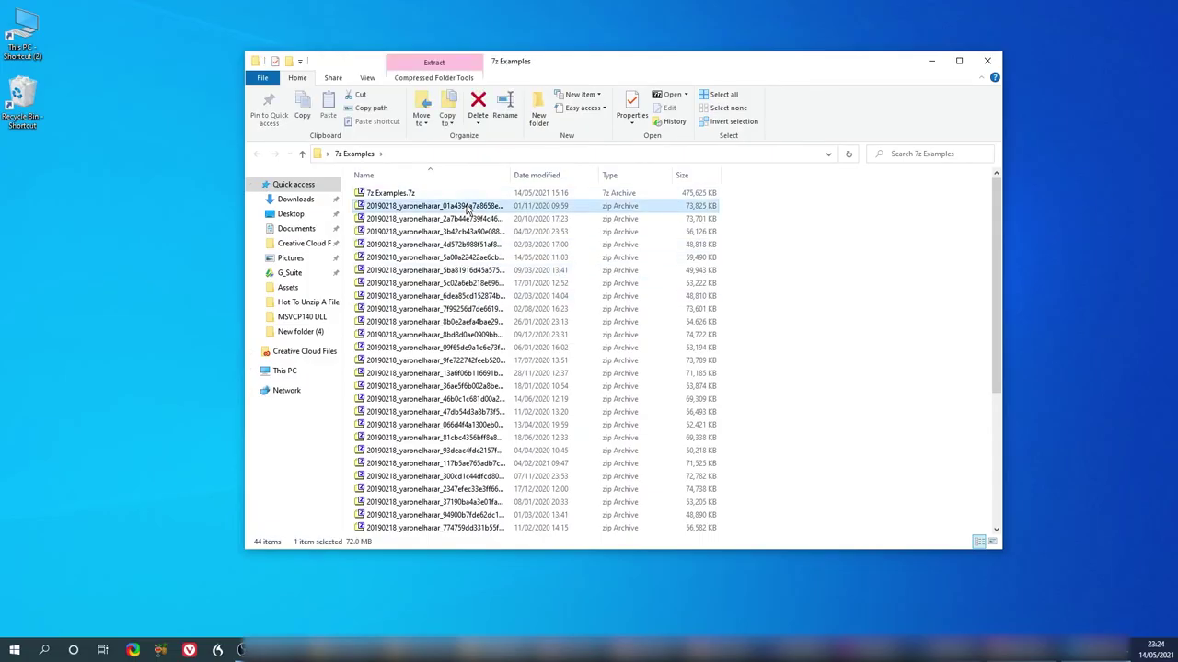
scroll(432, 368, down, 6)
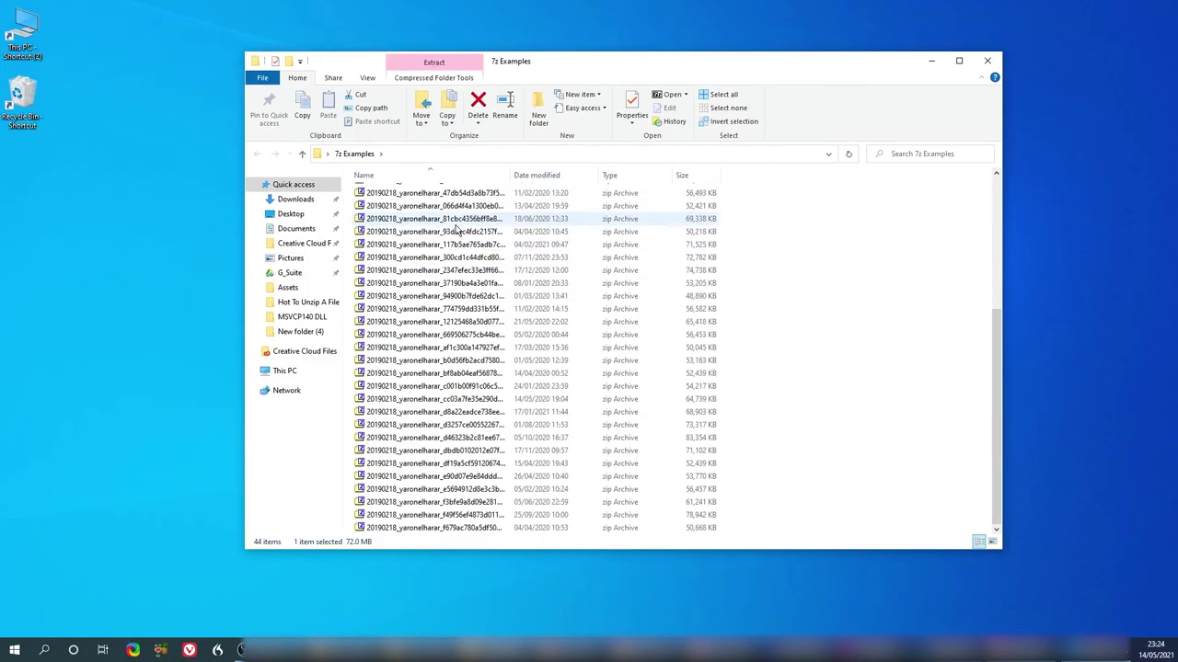
shift+click(396, 529)
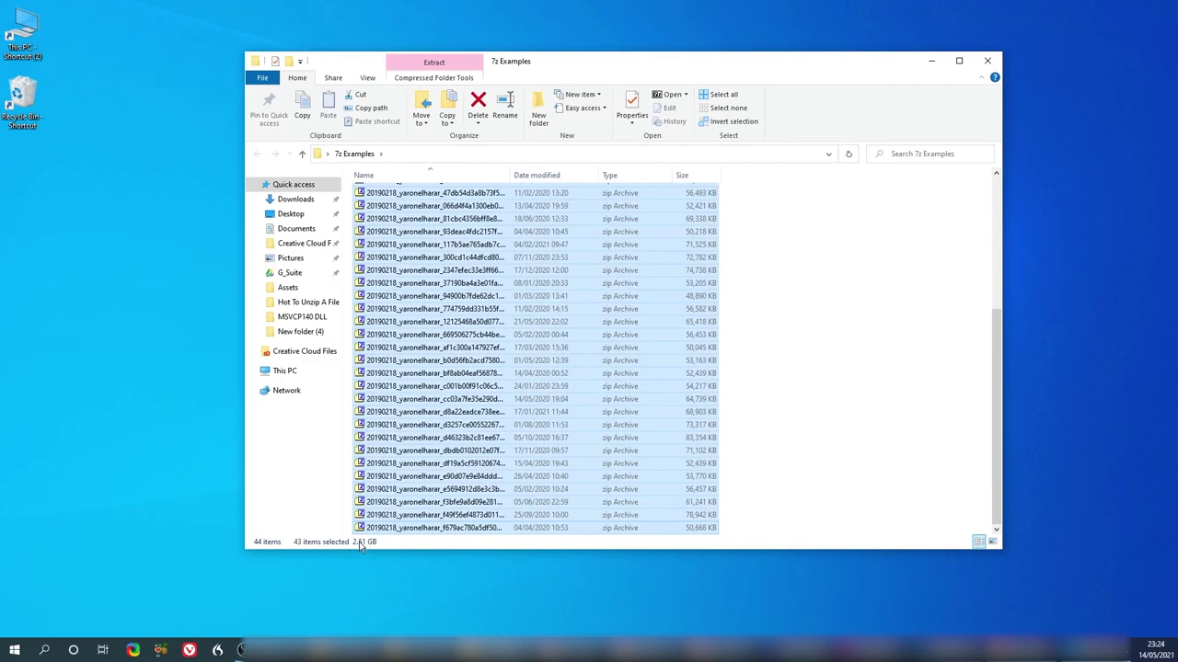
scroll(463, 449, up, 6)
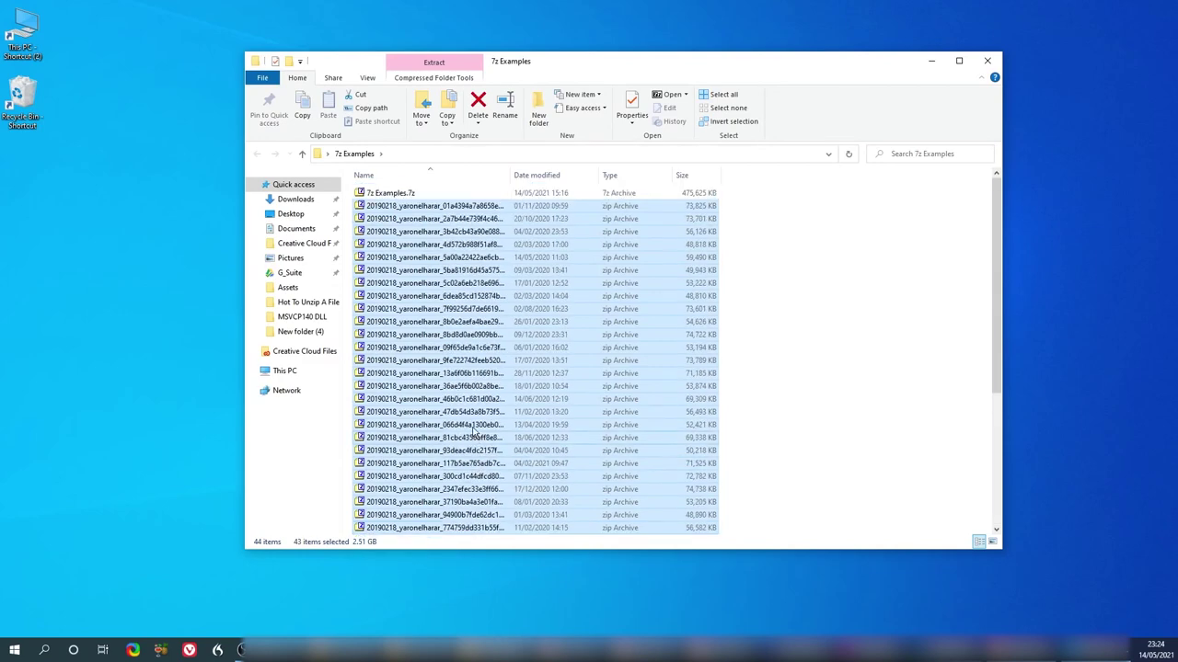
click(496, 247)
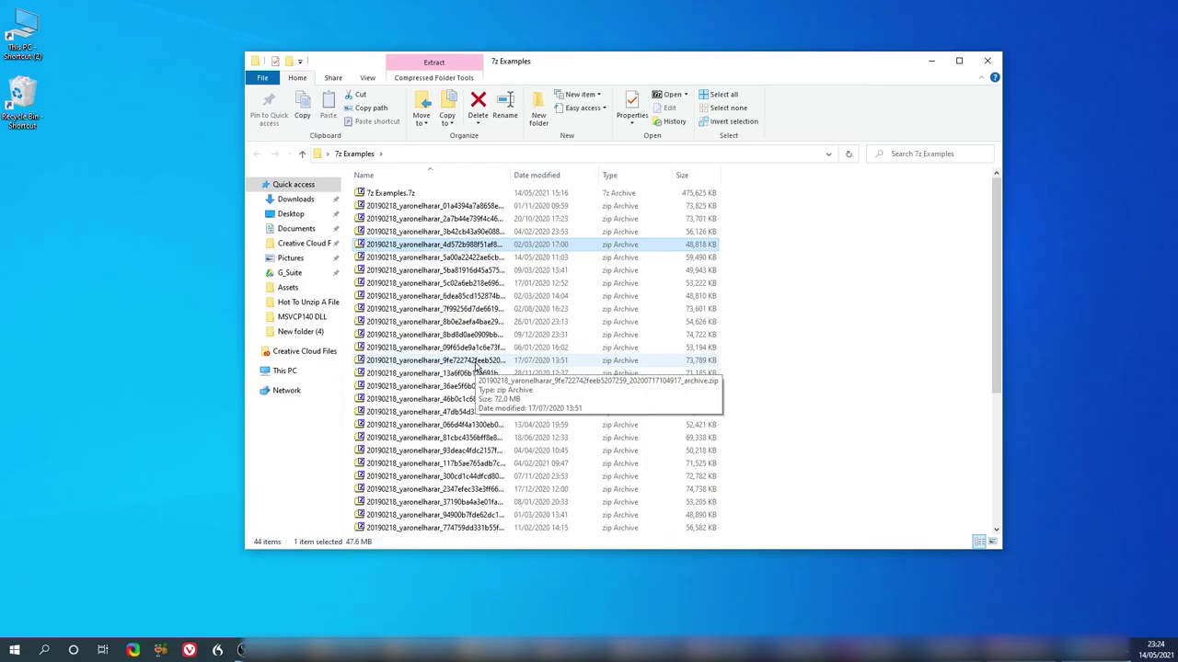
click(416, 206)
key(shift+End)
right_click(431, 311)
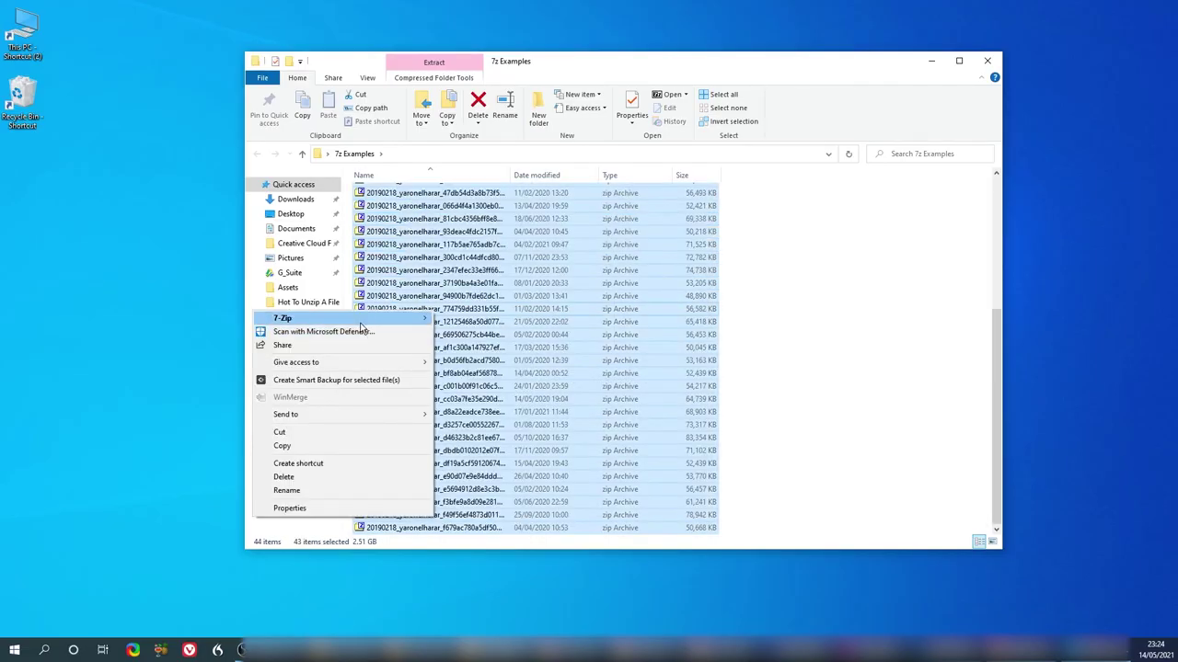
mouse_move(361, 322)
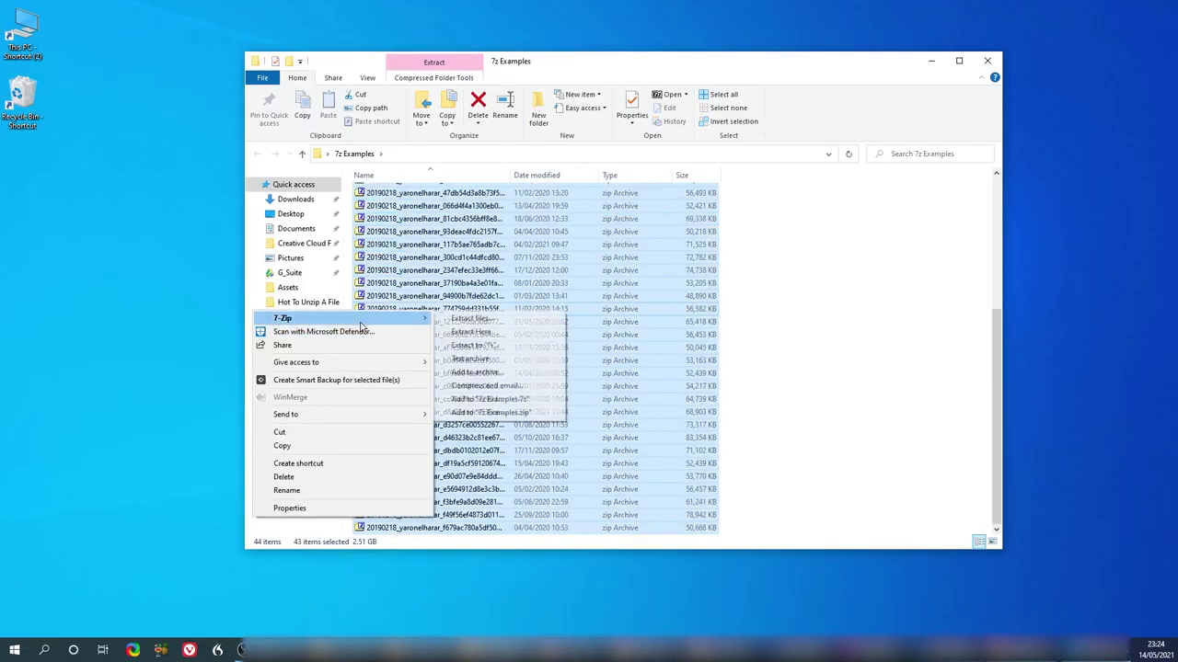
click(506, 371)
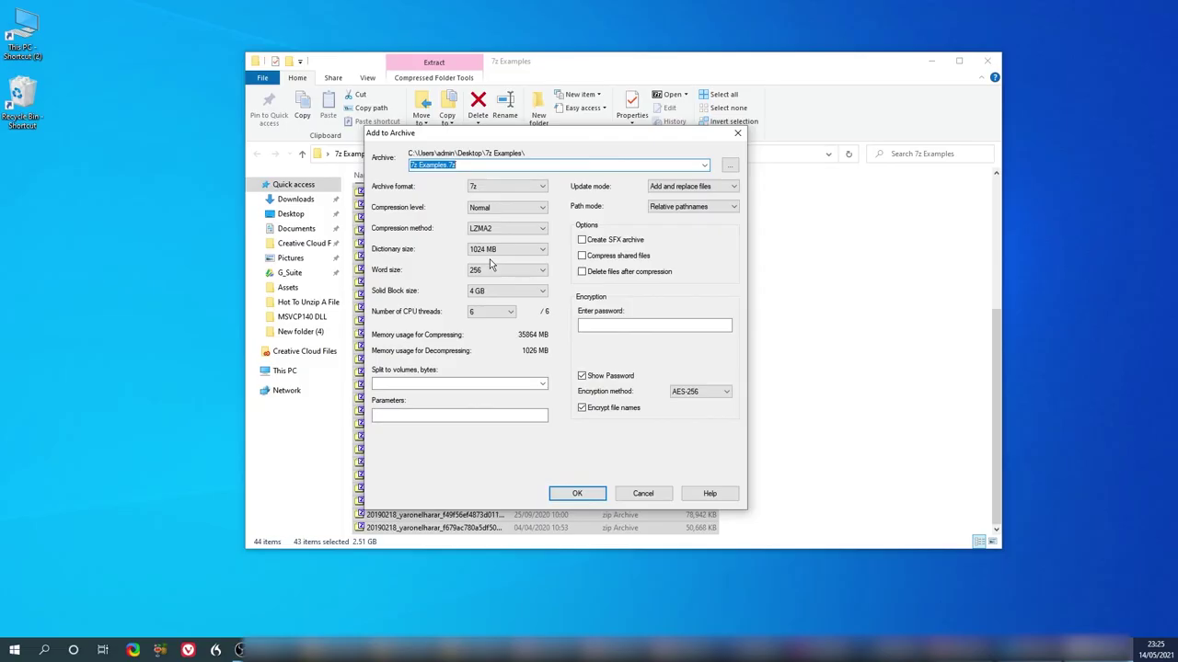
click(643, 493)
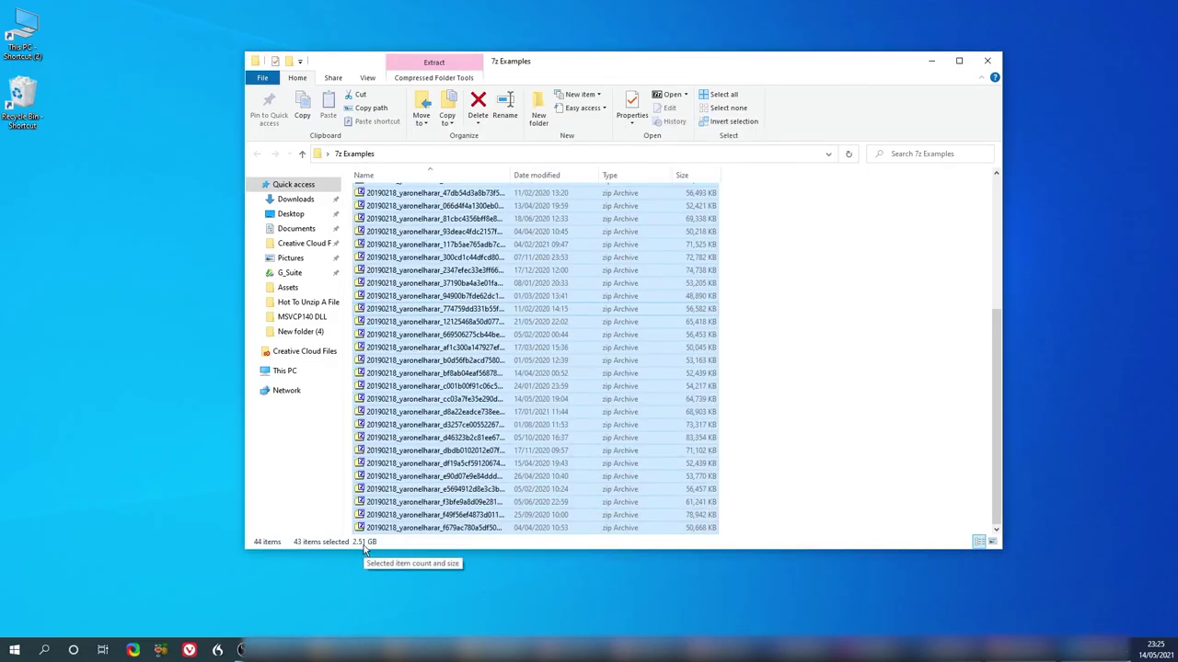
scroll(563, 415, up, 6)
click(788, 278)
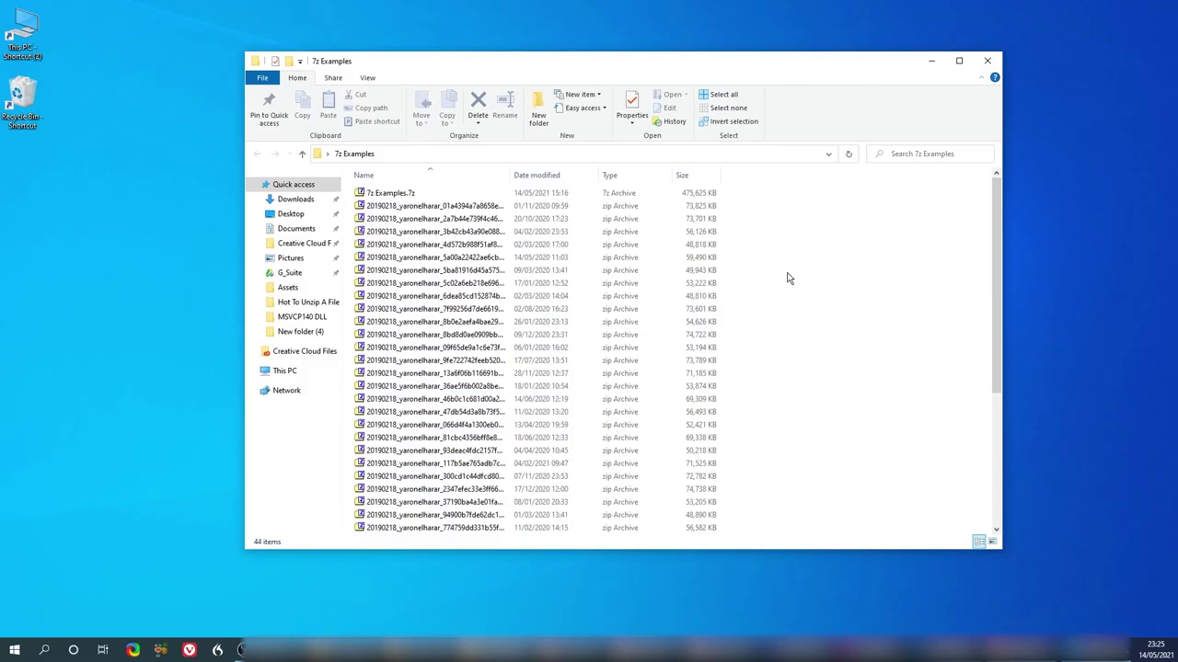